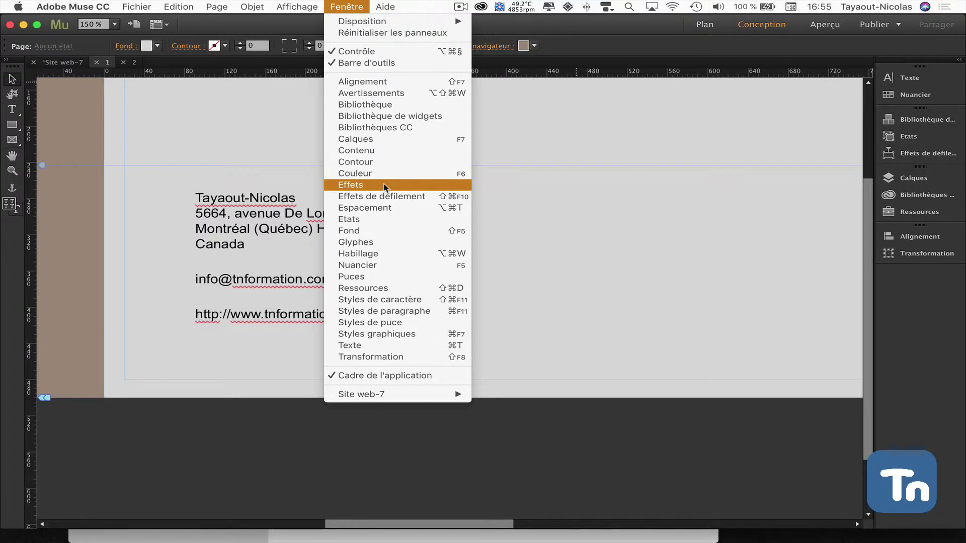
Open the Contenu panel and place it to the right of the page 1 contact details
{"action": "left_click", "coordinate": [366, 151]}
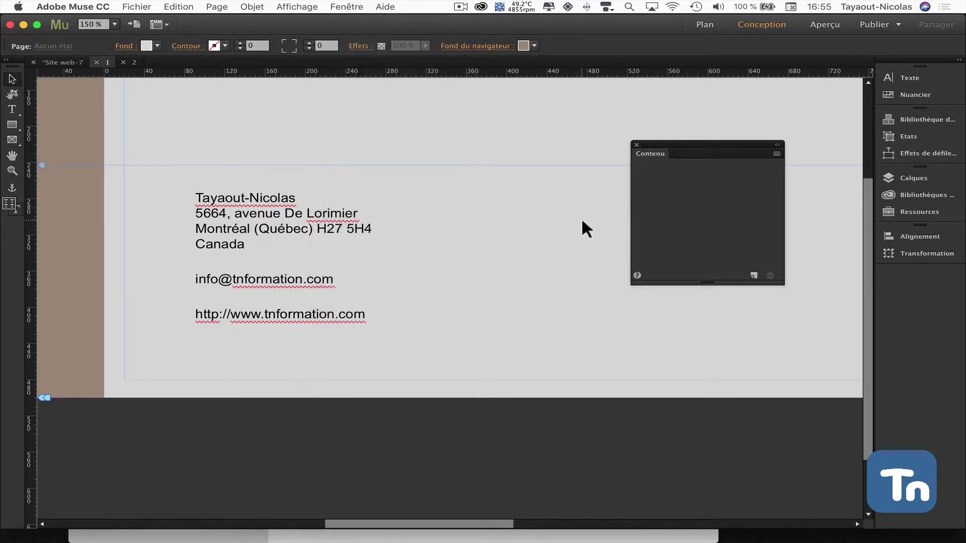
{"action": "left_click_drag", "start_coordinate": [697, 154], "coordinate": [630, 170]}
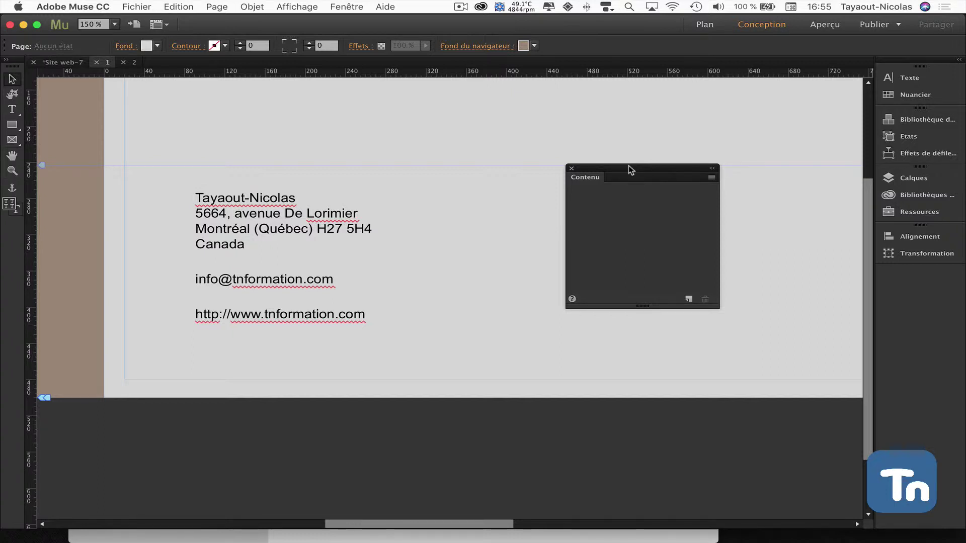
{"action": "left_click_drag", "start_coordinate": [629, 165], "coordinate": [649, 139]}
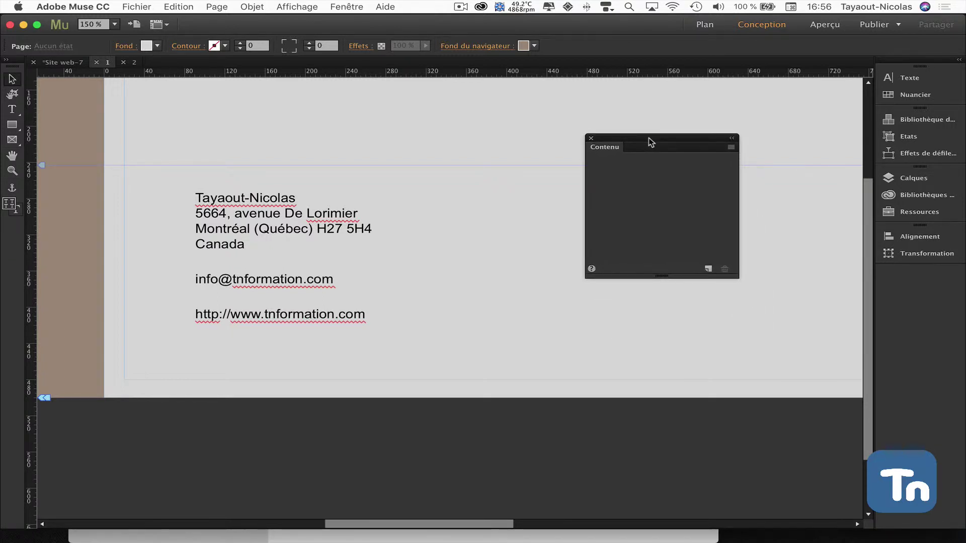
Add a new content collection and name it 'Coordoonées'
{"action": "left_click", "coordinate": [708, 269]}
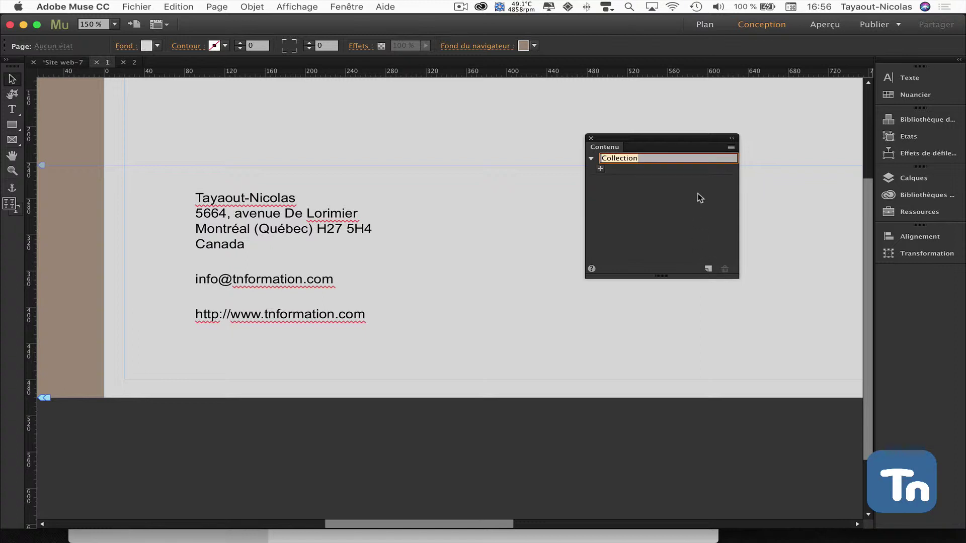
{"action": "type", "text": "Coordoonées"}
Add the address text block to the collection as the item 'Adresse'
{"action": "left_click", "coordinate": [248, 222]}
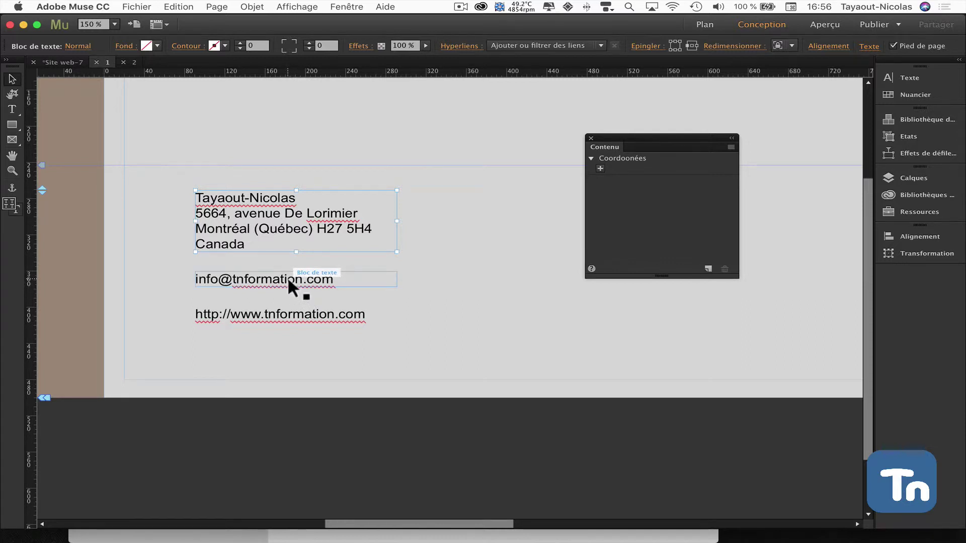
{"action": "left_click", "coordinate": [288, 277]}
{"action": "left_click", "coordinate": [311, 315]}
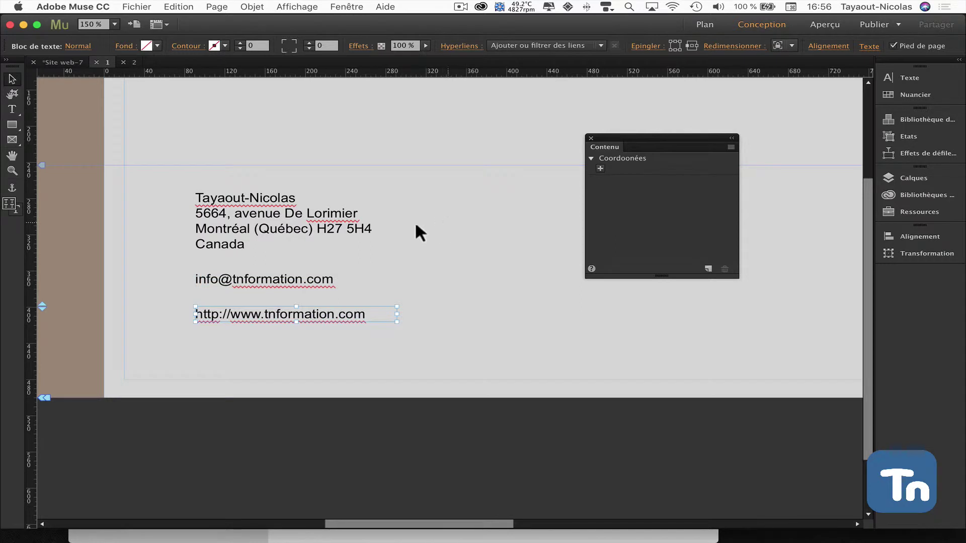
{"action": "left_click", "coordinate": [333, 231]}
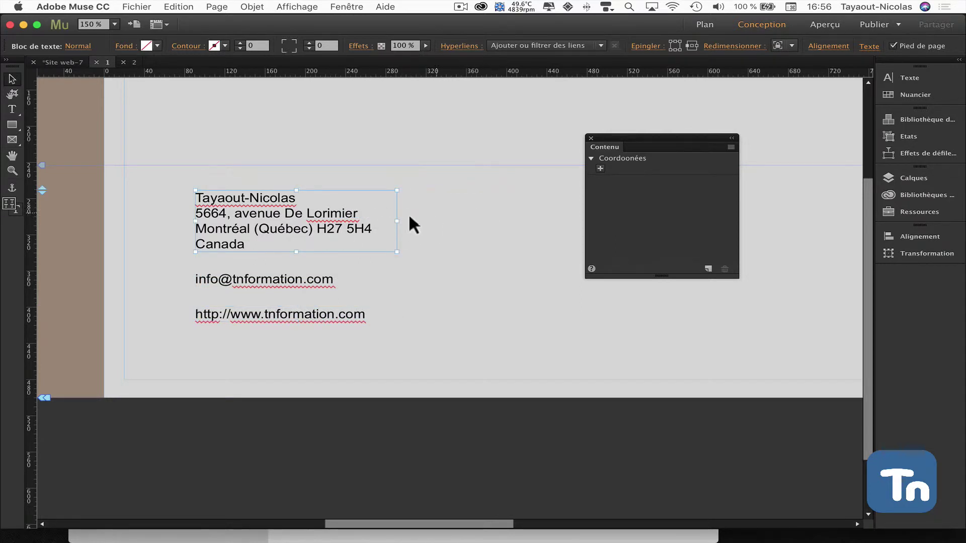
{"action": "left_click", "coordinate": [601, 171]}
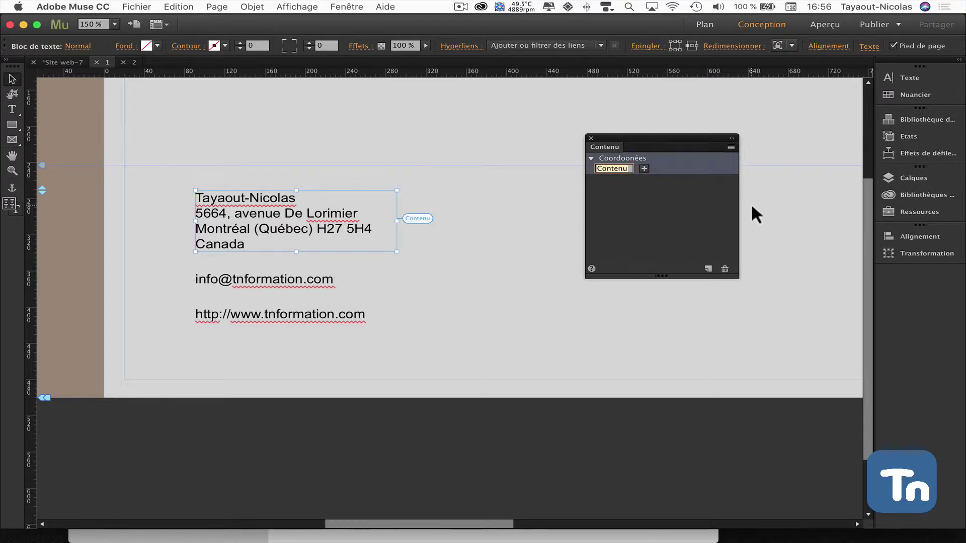
{"action": "type", "text": "Adresse"}
{"action": "key", "text": "Return"}
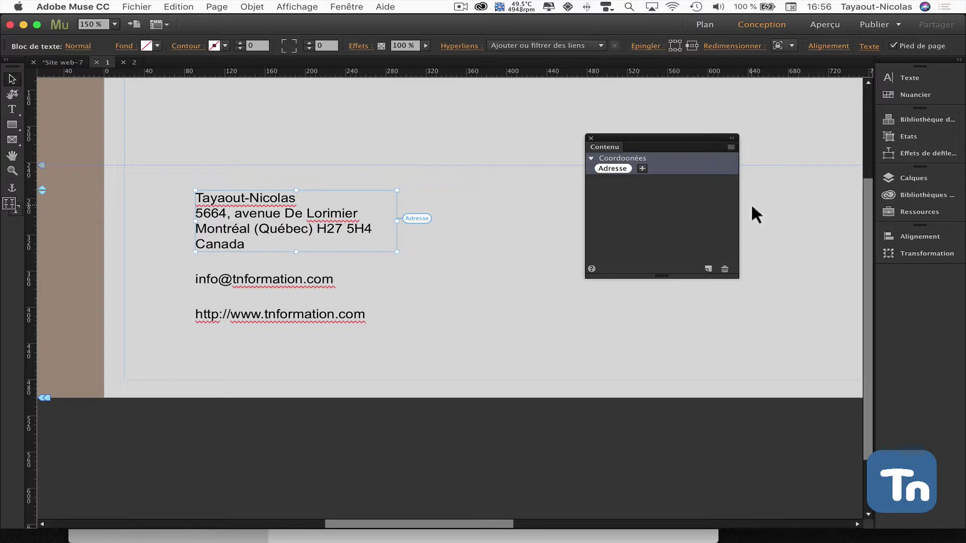
Add the email text block to the collection as the item 'Courriel'
{"action": "left_click", "coordinate": [322, 280]}
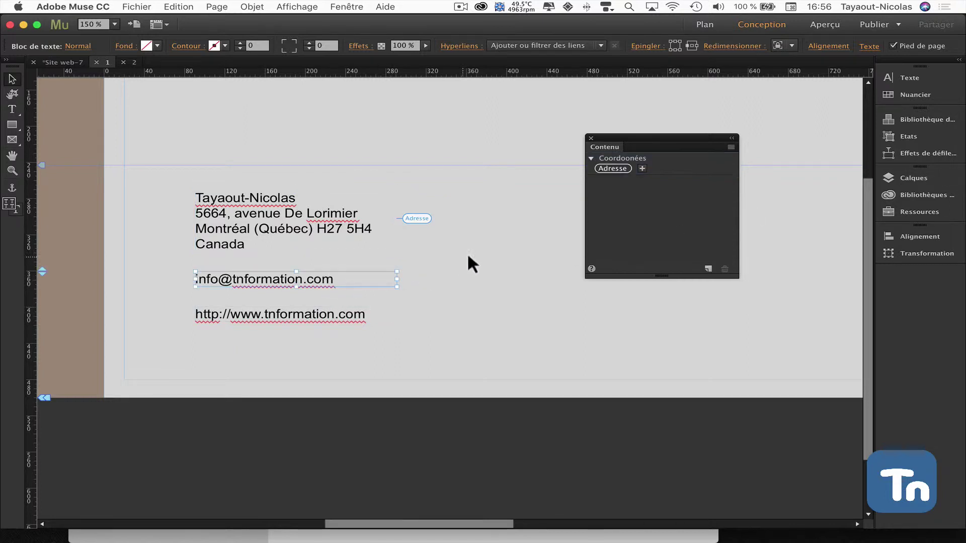
{"action": "left_click", "coordinate": [642, 169]}
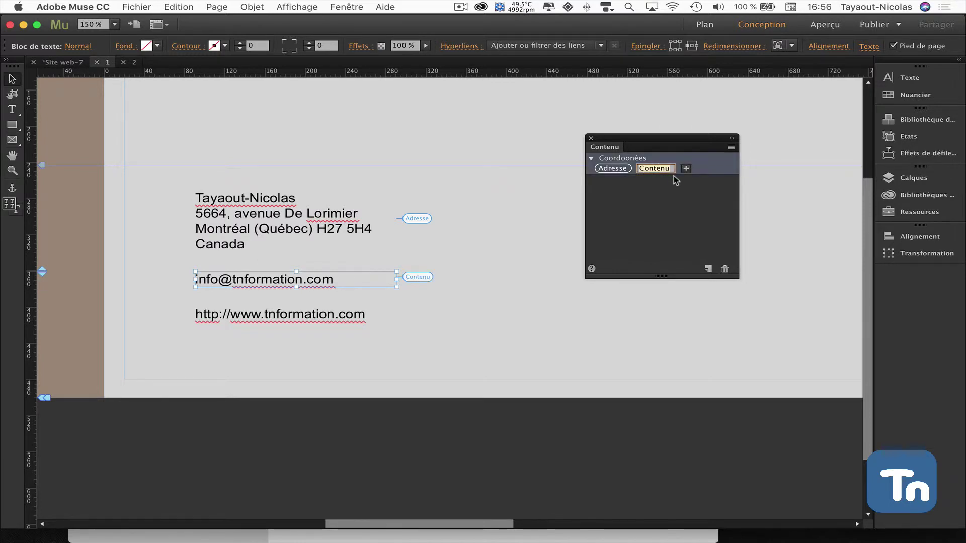
{"action": "type", "text": "Courriel"}
{"action": "key", "text": "Return"}
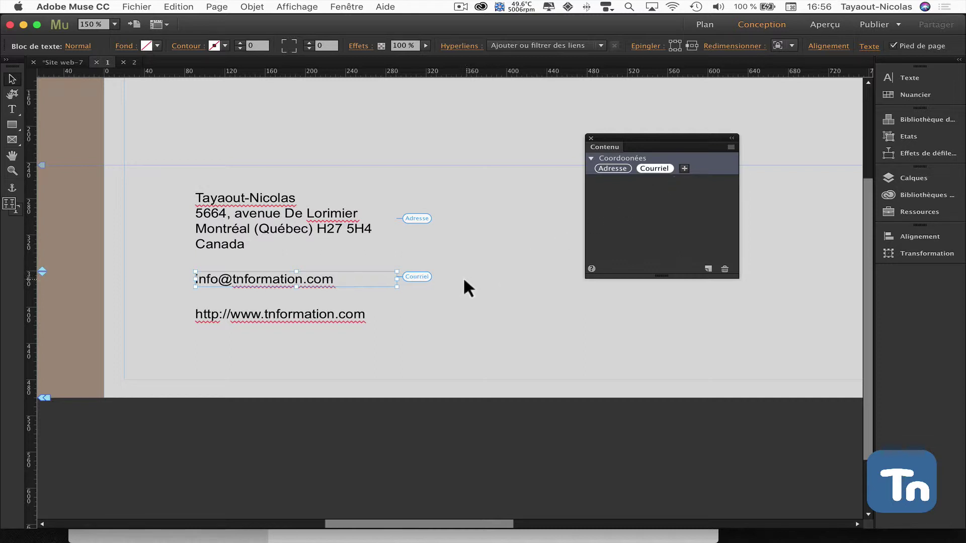
{"action": "left_click", "coordinate": [348, 315]}
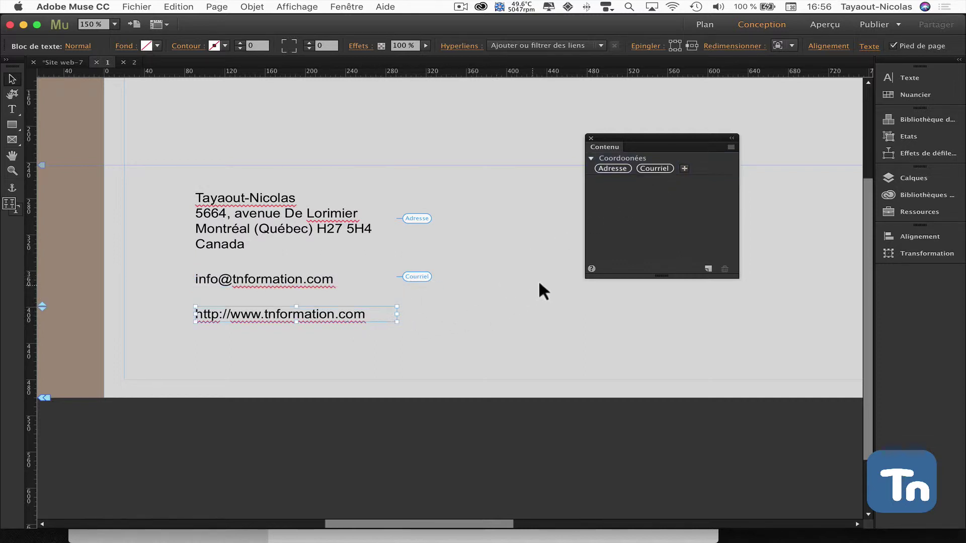
Add the selected website block to the collection as the item 'Site Web'
{"action": "left_click", "coordinate": [685, 169]}
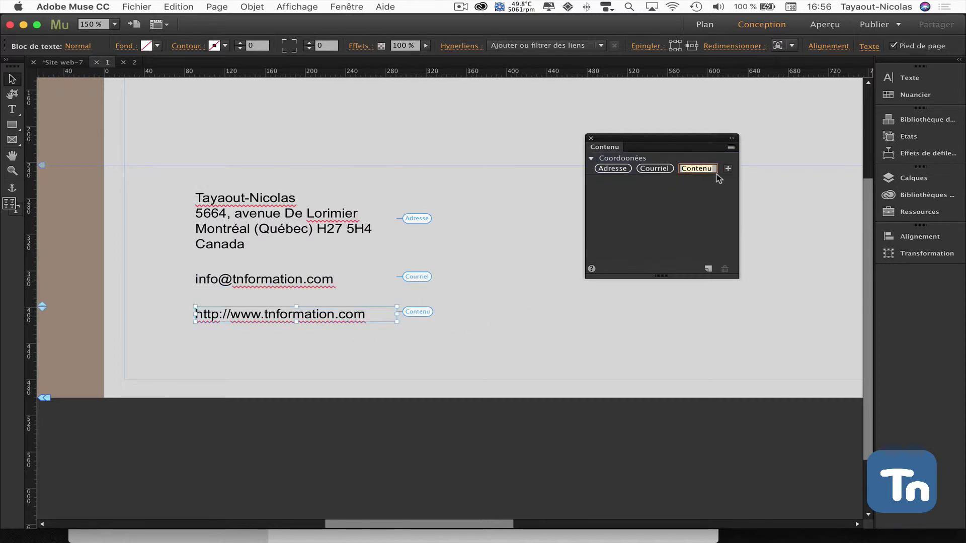
{"action": "type", "text": "Sit"}
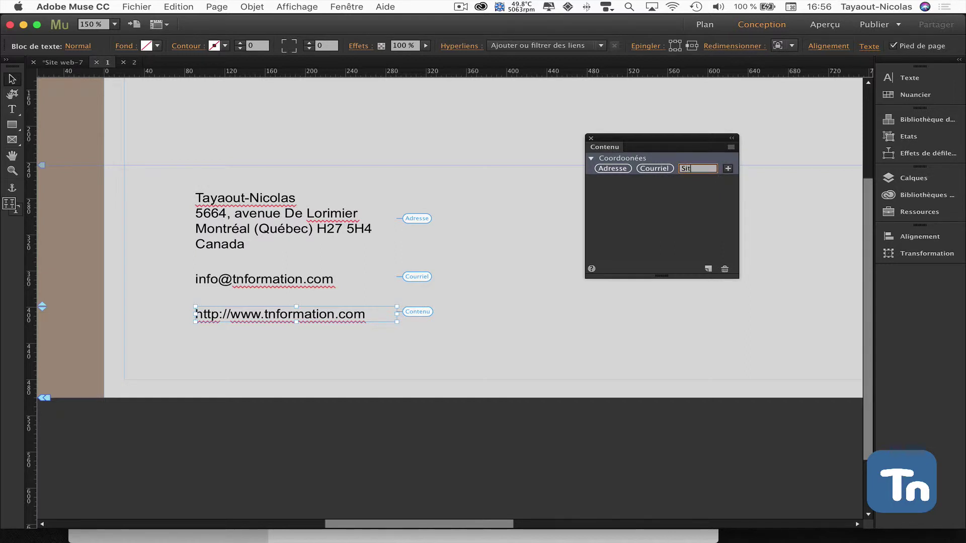
{"action": "type", "text": "e Web"}
{"action": "key", "text": "Return"}
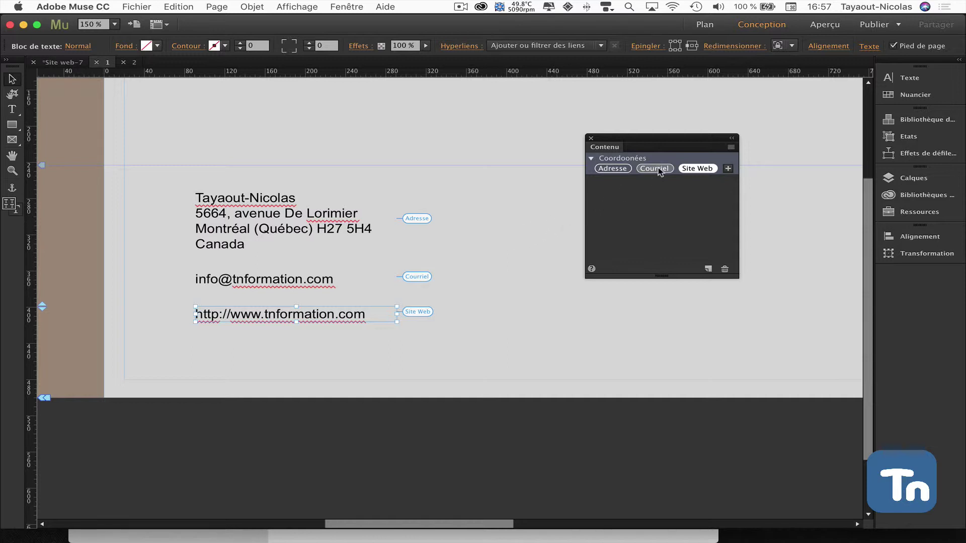
Undo the accidental drop of Courriel that replaced the address block
{"action": "left_click_drag", "start_coordinate": [654, 169], "coordinate": [315, 233]}
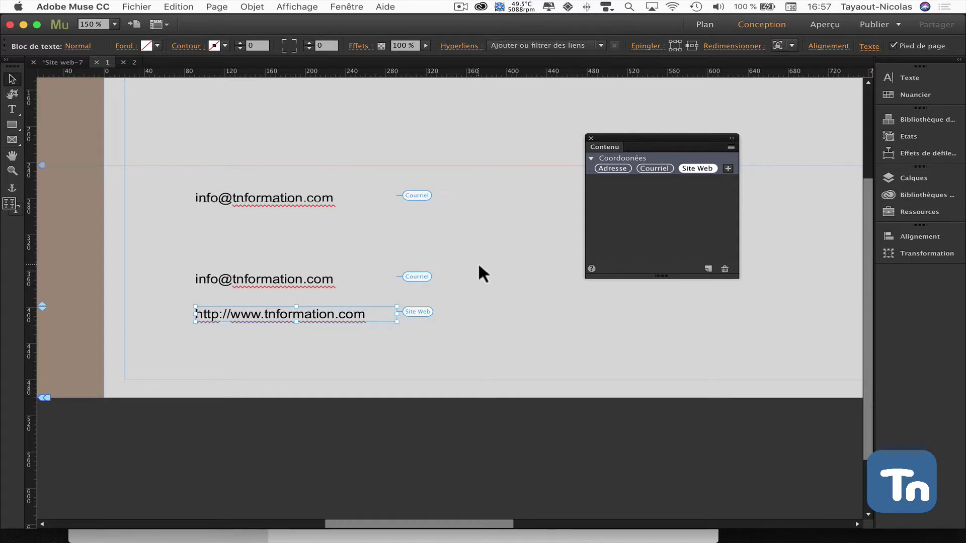
{"action": "key", "text": "super+z"}
{"action": "scroll", "coordinate": [479, 266], "scroll_direction": "down", "scroll_amount": 2}
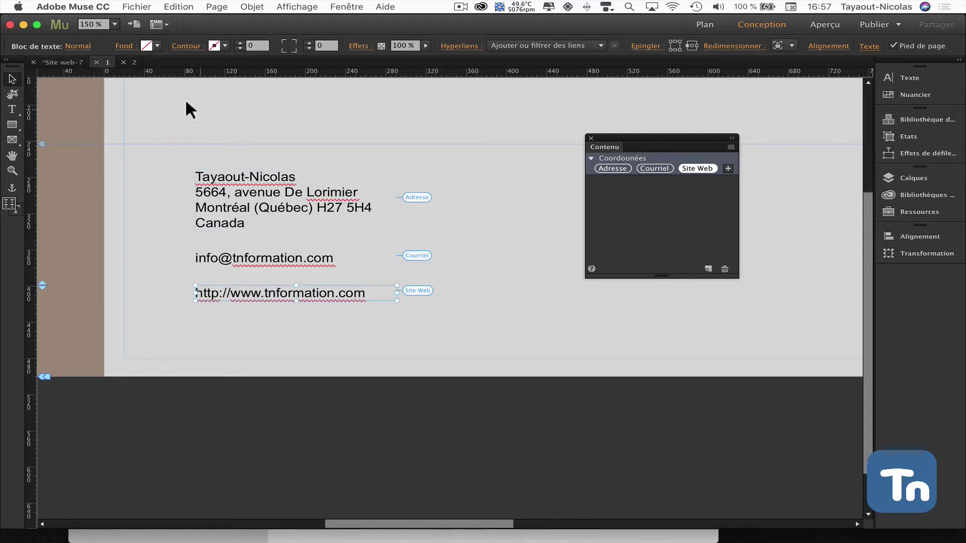
{"action": "left_click", "coordinate": [134, 63]}
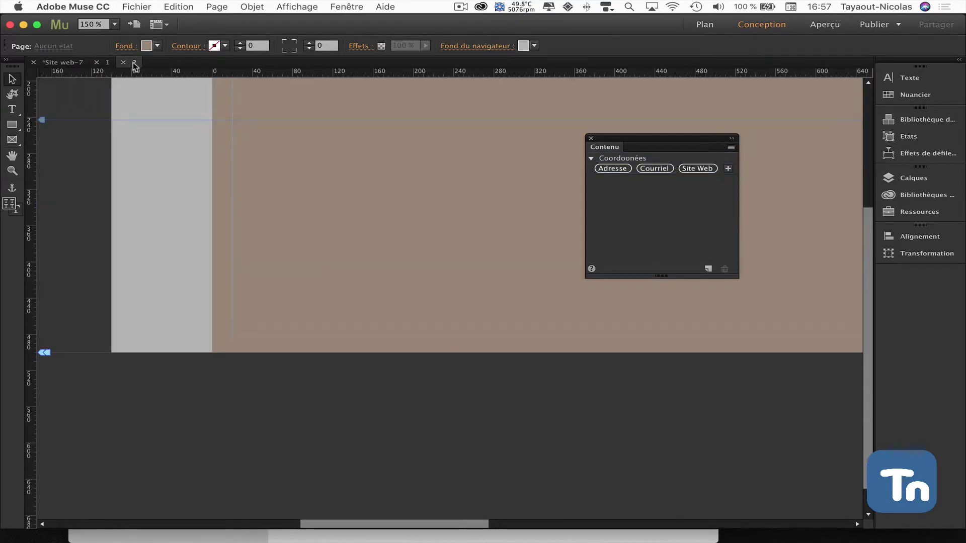
{"action": "left_click", "coordinate": [112, 64]}
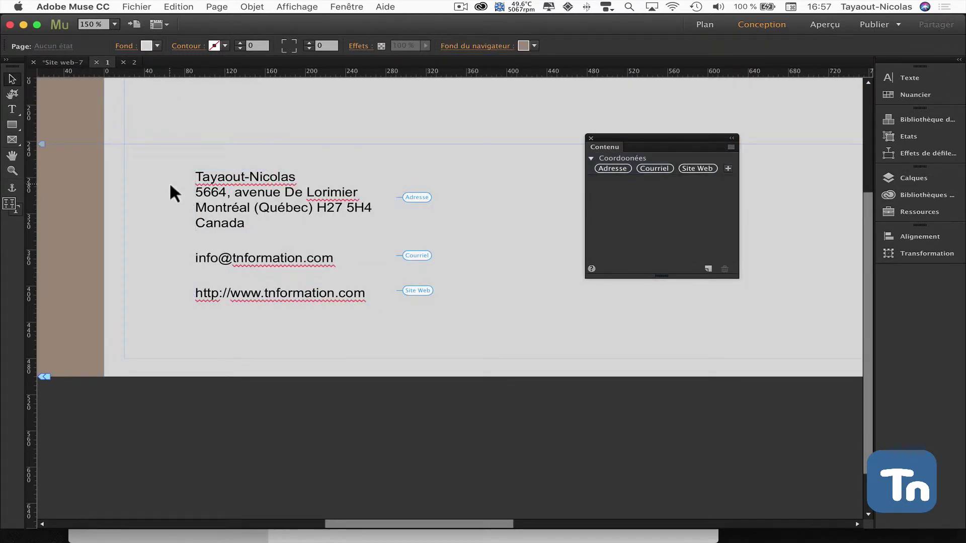
{"action": "left_click_drag", "start_coordinate": [169, 182], "coordinate": [268, 294]}
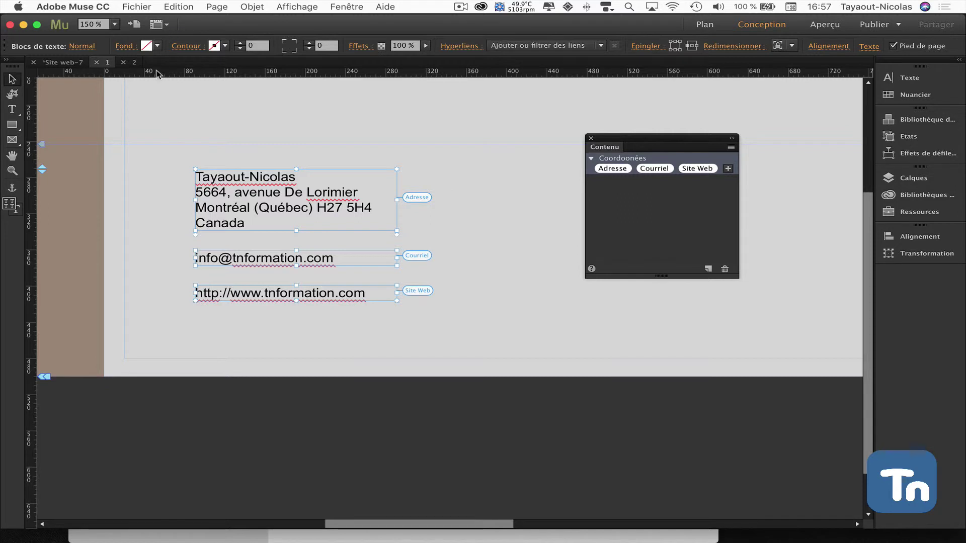
On page 2, place the Adresse, Courriel and Site Web blocks one below another
{"action": "left_click", "coordinate": [134, 62]}
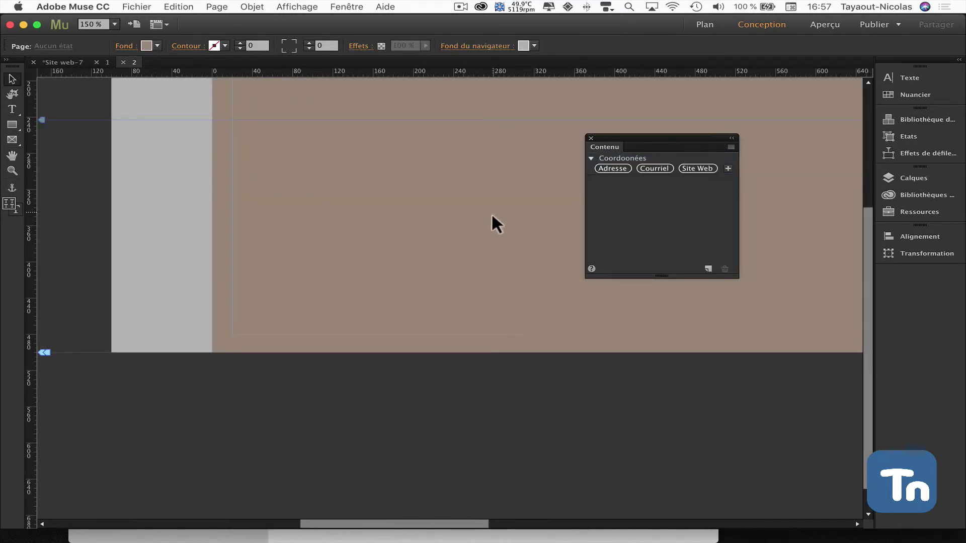
{"action": "left_click", "coordinate": [613, 168]}
{"action": "left_click", "coordinate": [265, 151]}
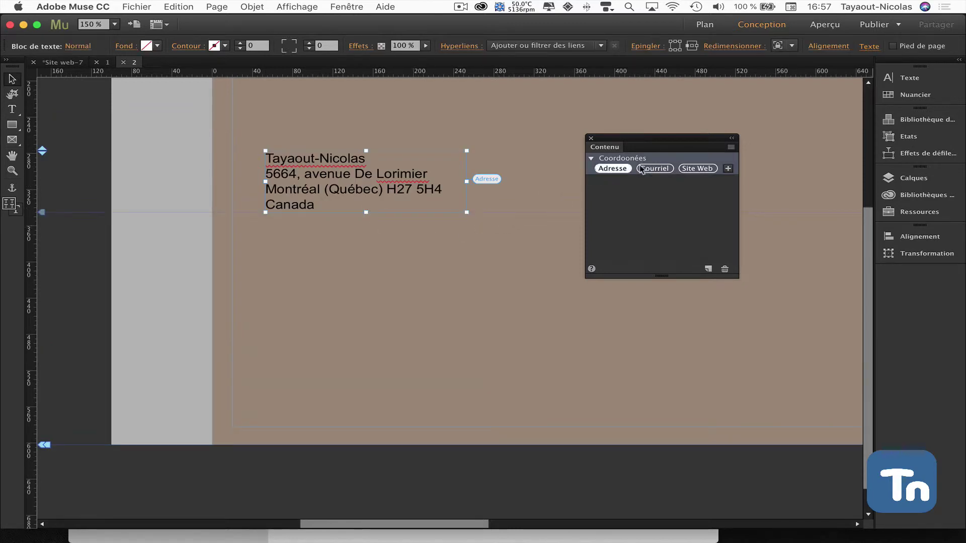
{"action": "left_click", "coordinate": [328, 256]}
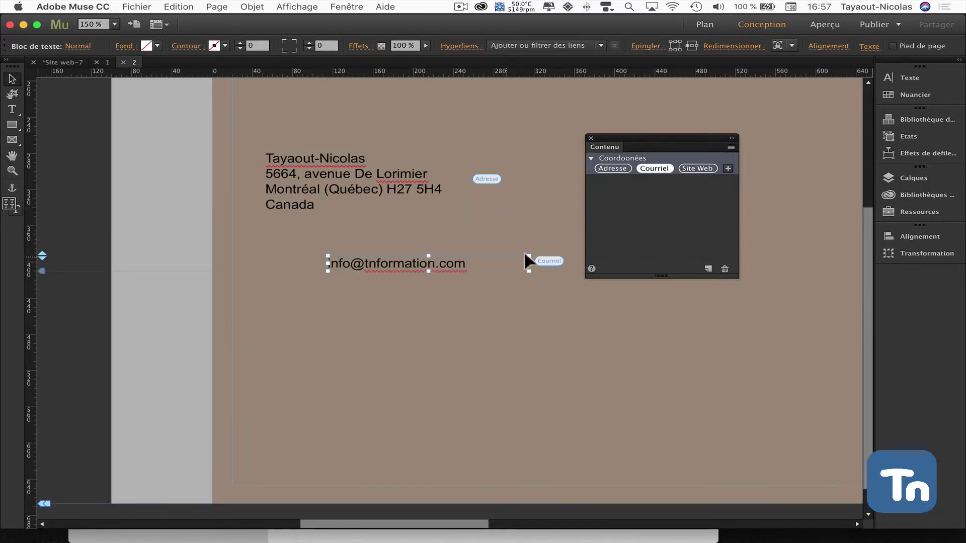
{"action": "left_click", "coordinate": [698, 169]}
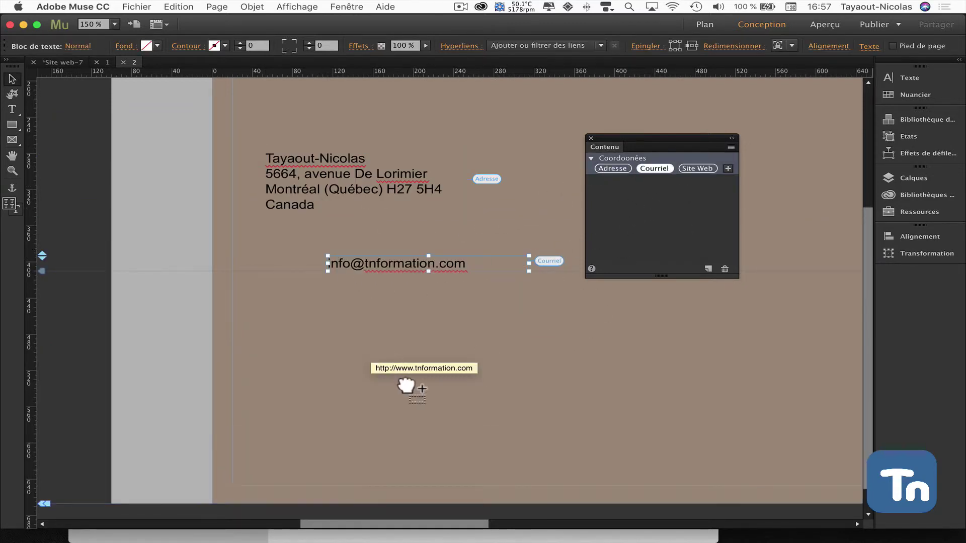
{"action": "left_click", "coordinate": [370, 349]}
Make the three contact blocks footer items and move them lower on the page
{"action": "left_click_drag", "start_coordinate": [205, 177], "coordinate": [445, 378]}
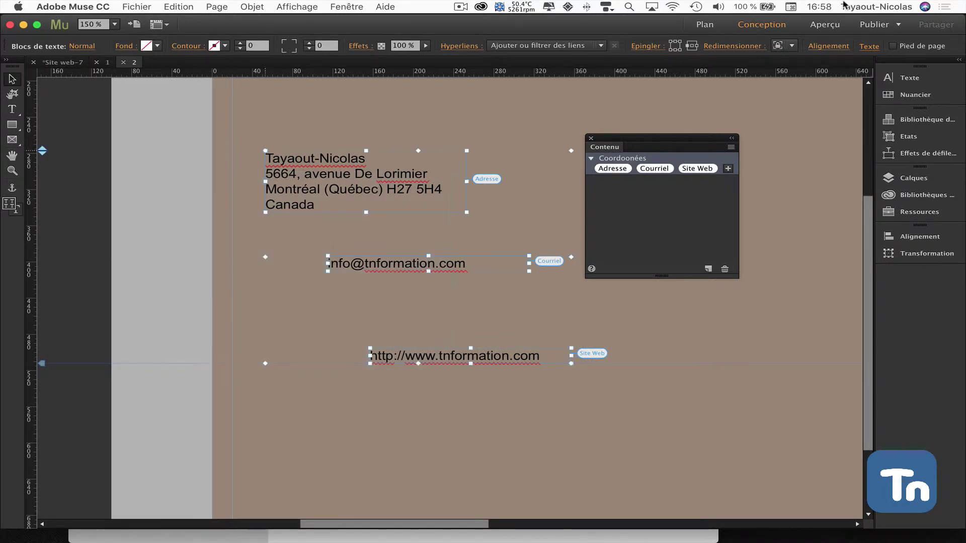
{"action": "left_click", "coordinate": [893, 46]}
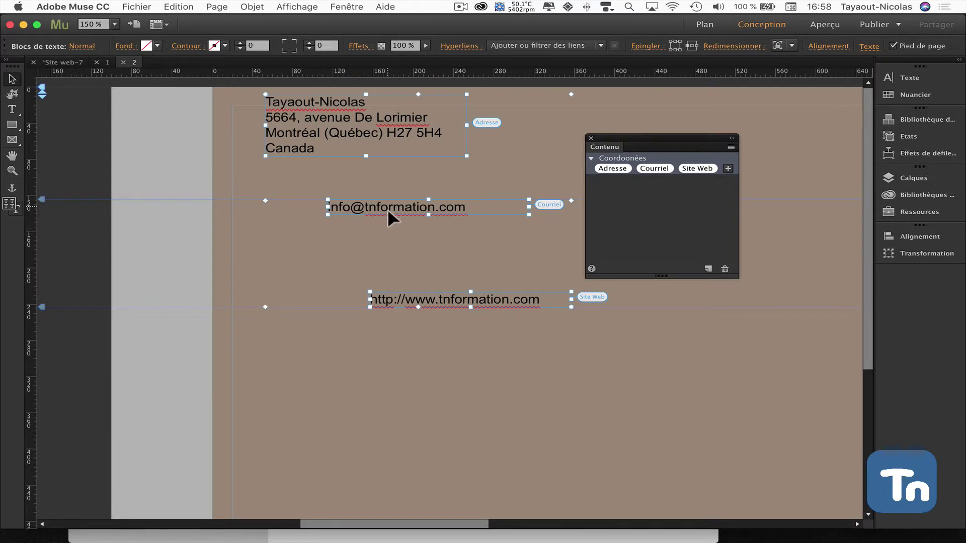
{"action": "left_click_drag", "start_coordinate": [387, 210], "coordinate": [373, 400]}
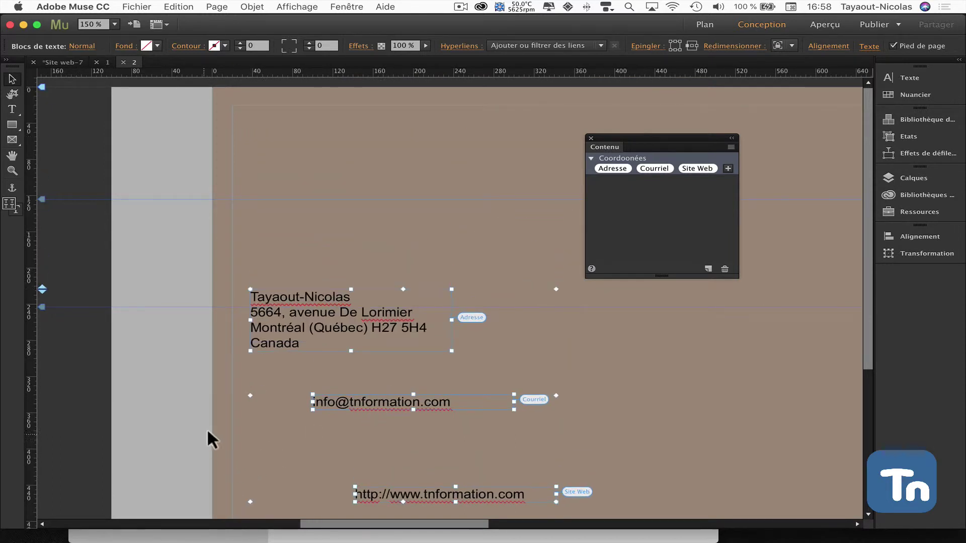
{"action": "scroll", "coordinate": [209, 425], "scroll_direction": "down", "scroll_amount": 5}
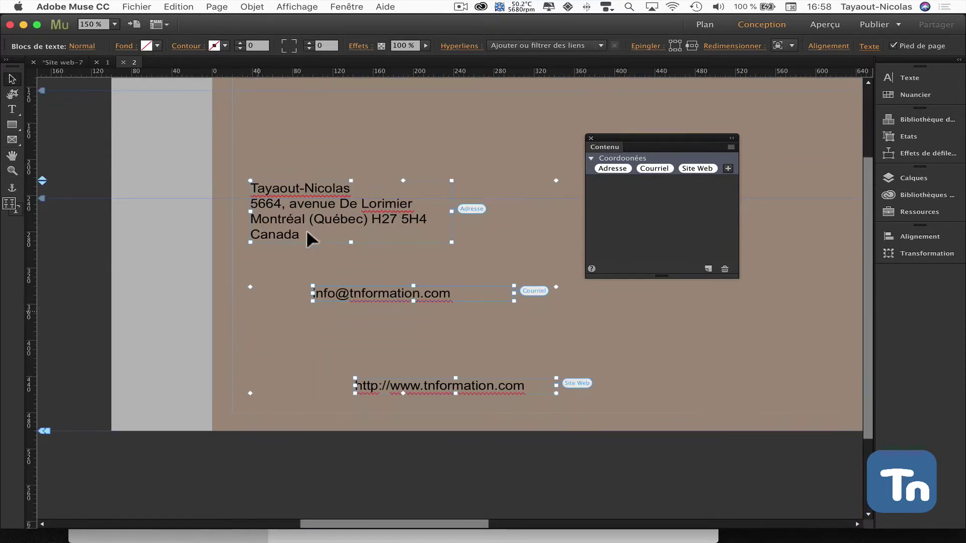
{"action": "left_click_drag", "start_coordinate": [315, 225], "coordinate": [326, 267]}
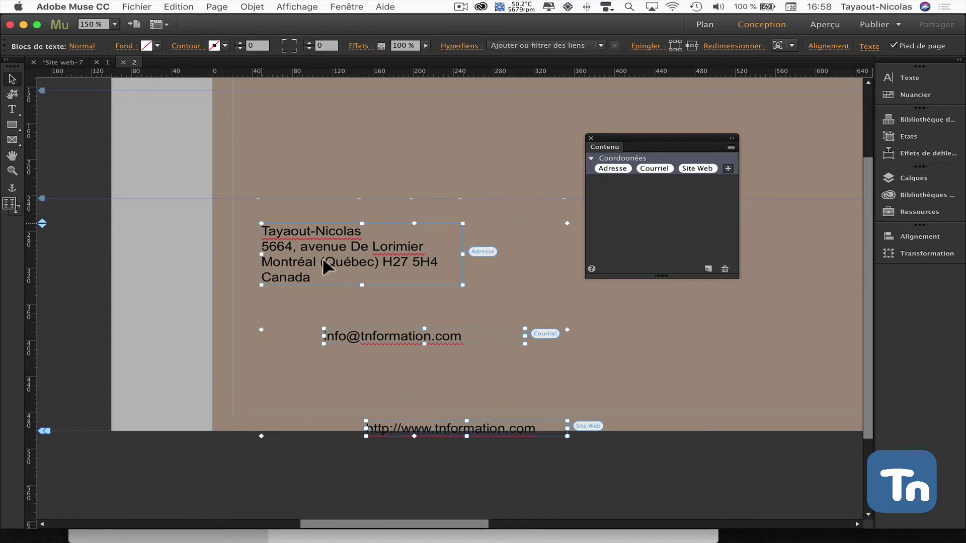
Align the email and web address blocks flush left under the address, then select all three
{"action": "left_click", "coordinate": [161, 329]}
{"action": "left_click_drag", "start_coordinate": [360, 337], "coordinate": [299, 313]}
{"action": "left_click", "coordinate": [406, 426]}
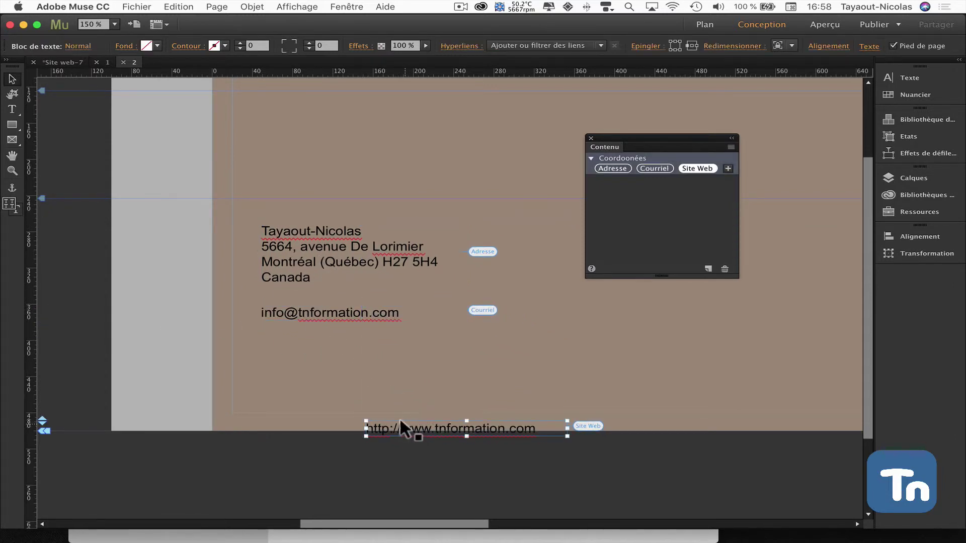
{"action": "left_click_drag", "start_coordinate": [401, 421], "coordinate": [301, 351]}
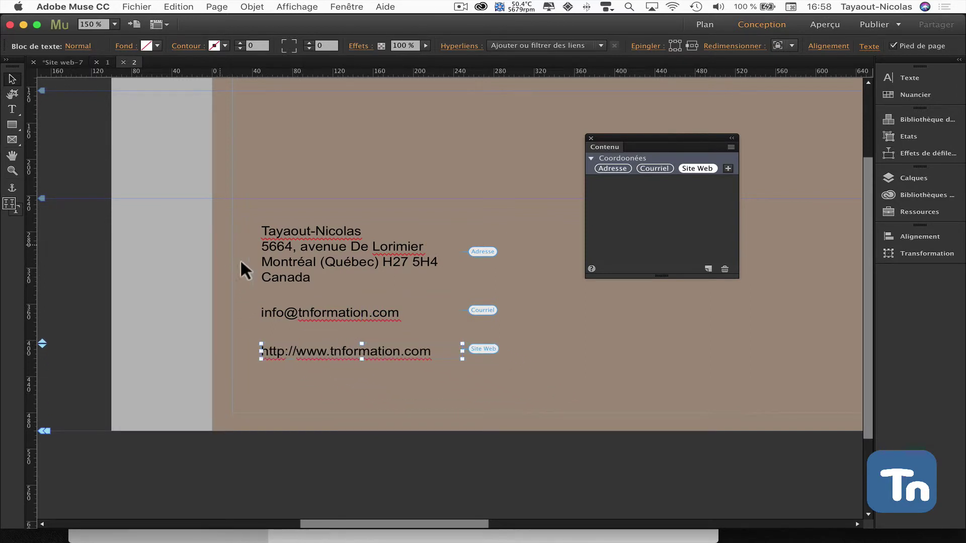
{"action": "left_click_drag", "start_coordinate": [234, 254], "coordinate": [375, 358]}
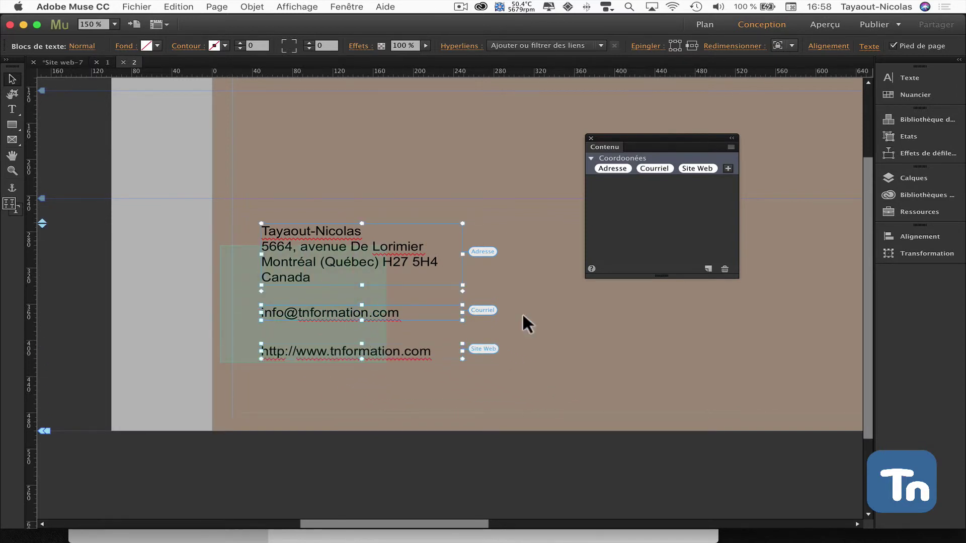
Show the Alignement panel, deselect the blocks, and bring the Contenu panel back to front
{"action": "left_click", "coordinate": [921, 237]}
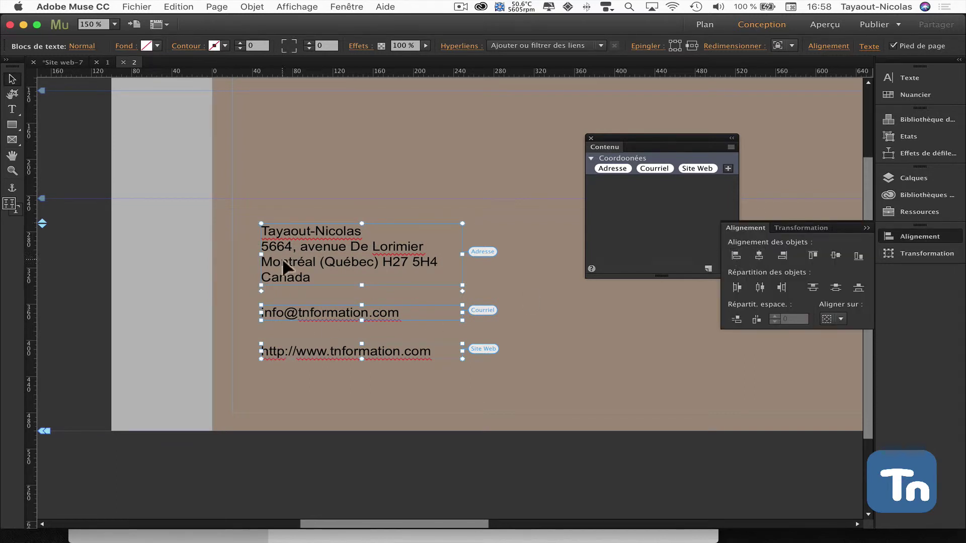
{"action": "left_click", "coordinate": [678, 305]}
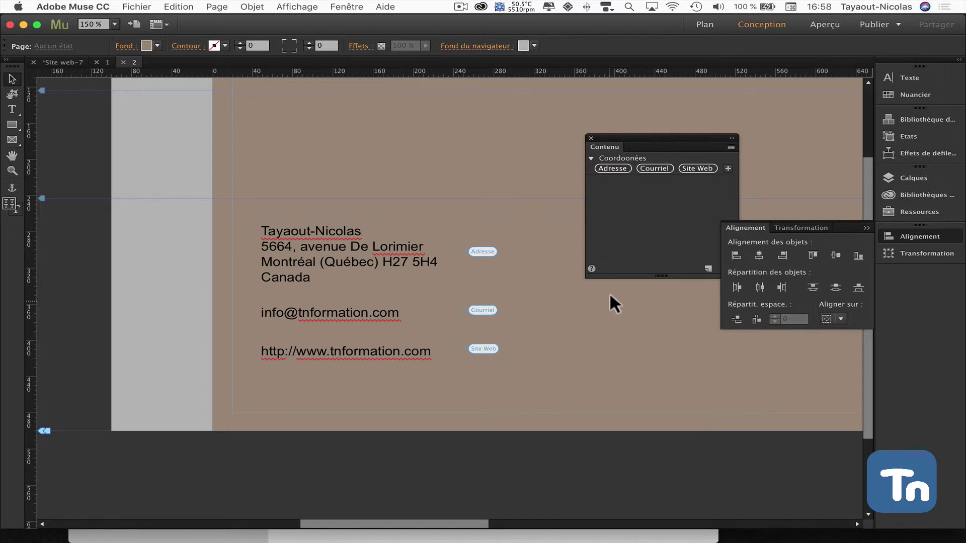
{"action": "left_click", "coordinate": [630, 227]}
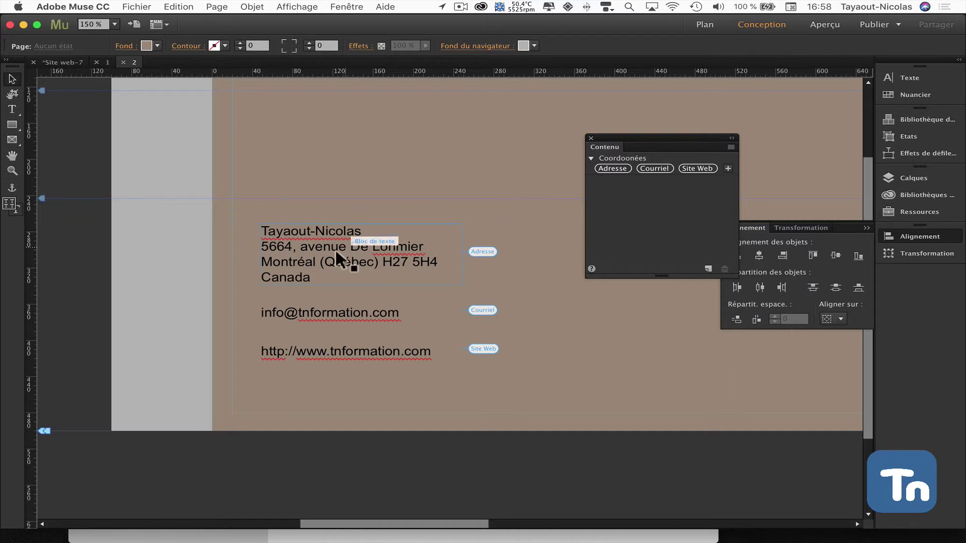
{"action": "left_click", "coordinate": [291, 245]}
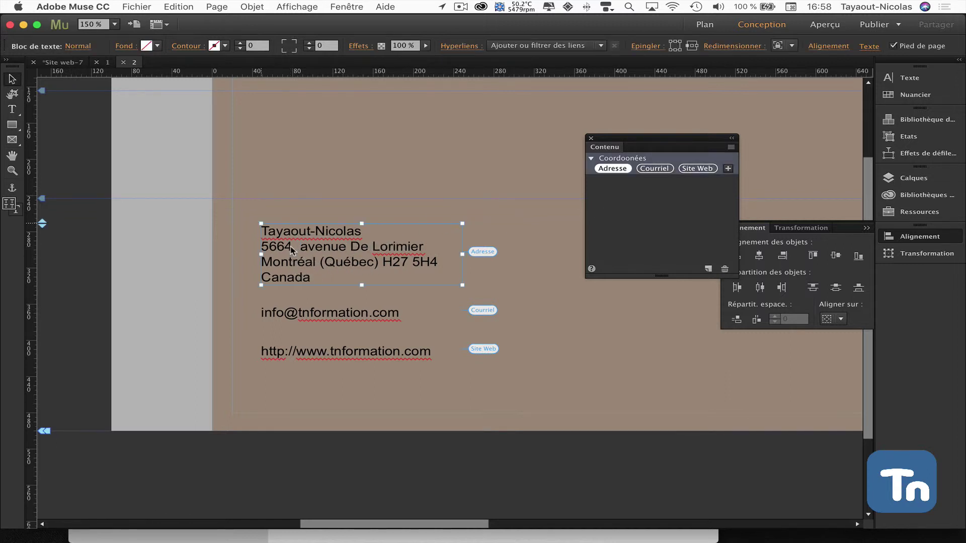
{"action": "left_click", "coordinate": [291, 244]}
{"action": "left_click_drag", "start_coordinate": [292, 246], "coordinate": [258, 252]}
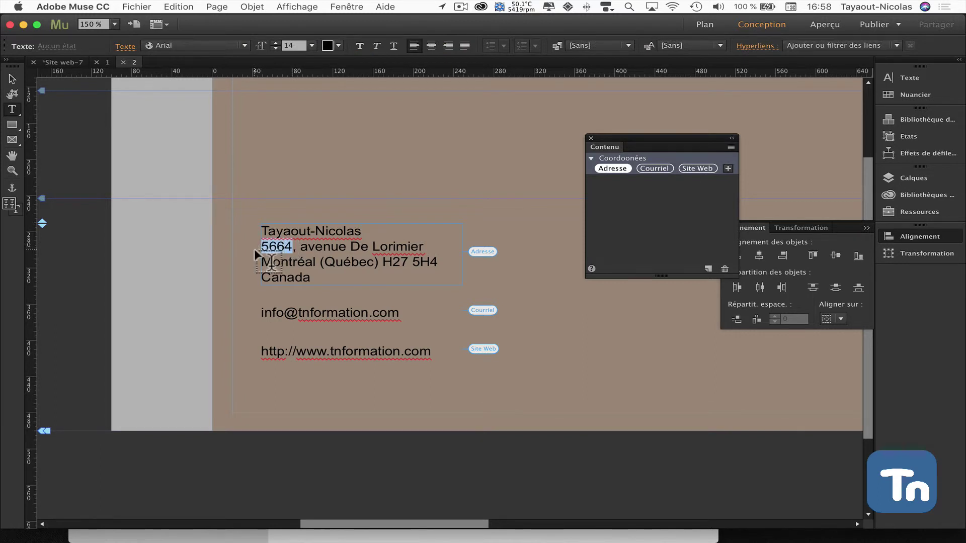
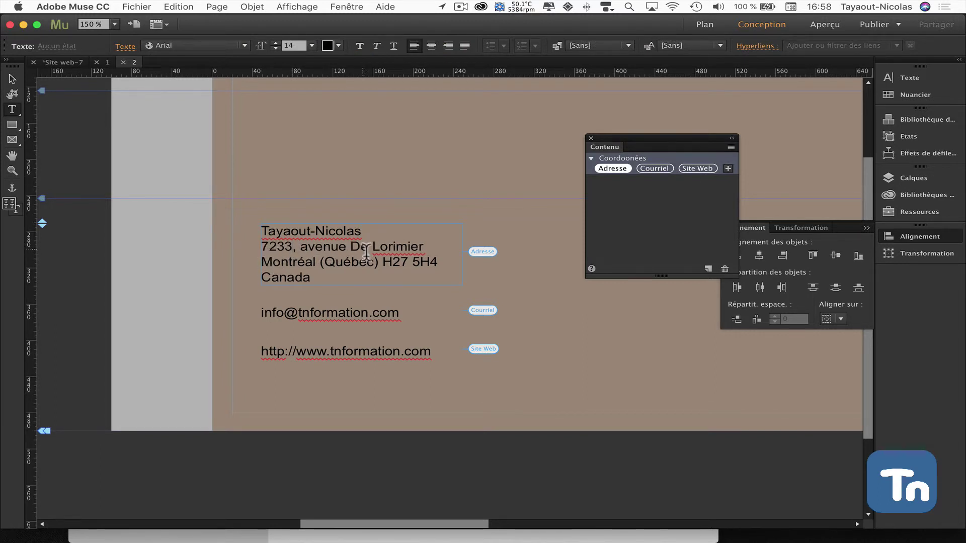
{"action": "left_click_drag", "start_coordinate": [346, 248], "coordinate": [425, 251]}
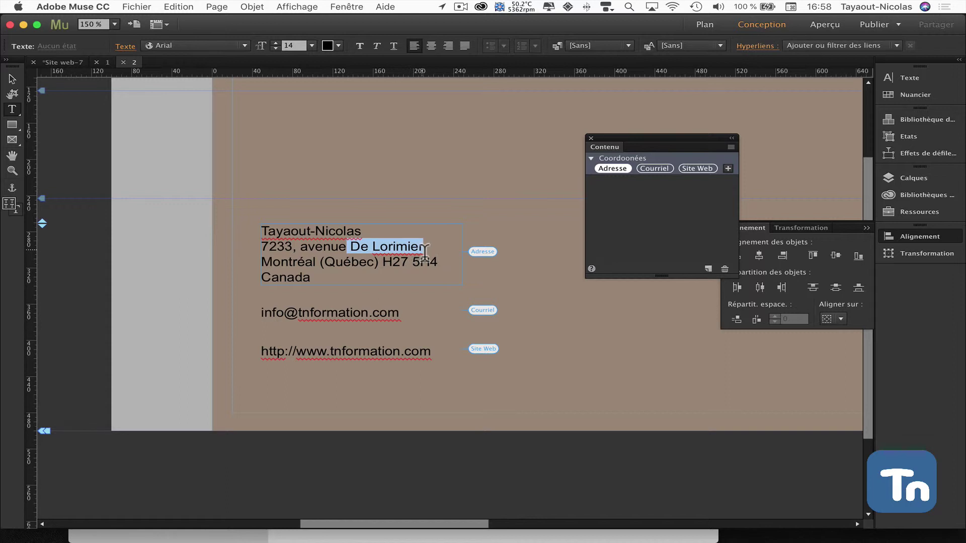
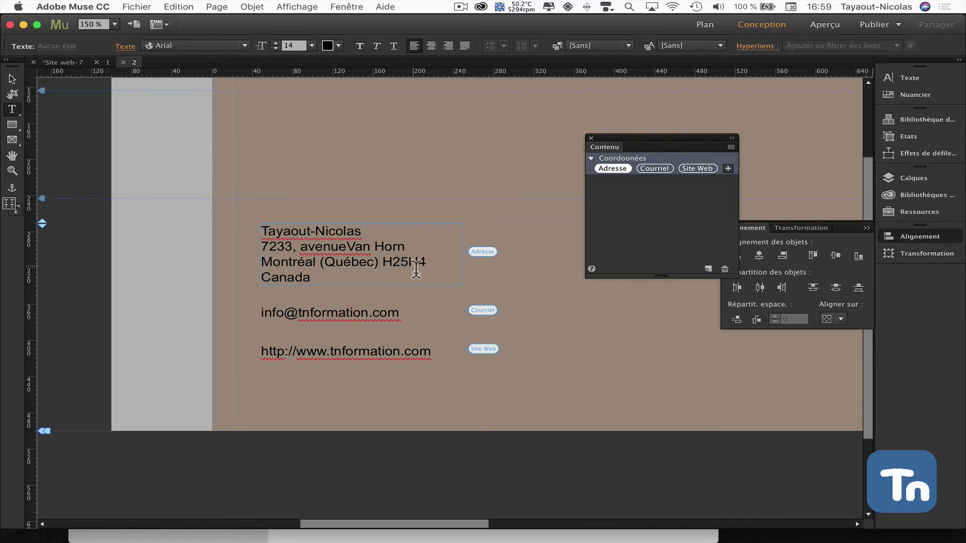
{"action": "left_click_drag", "start_coordinate": [413, 265], "coordinate": [441, 269]}
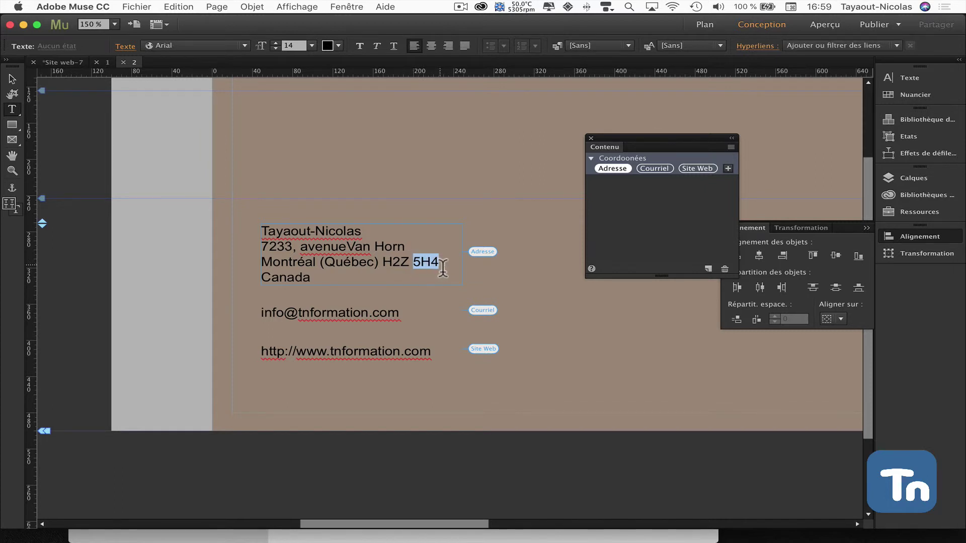
{"action": "type", "text": "7J3"}
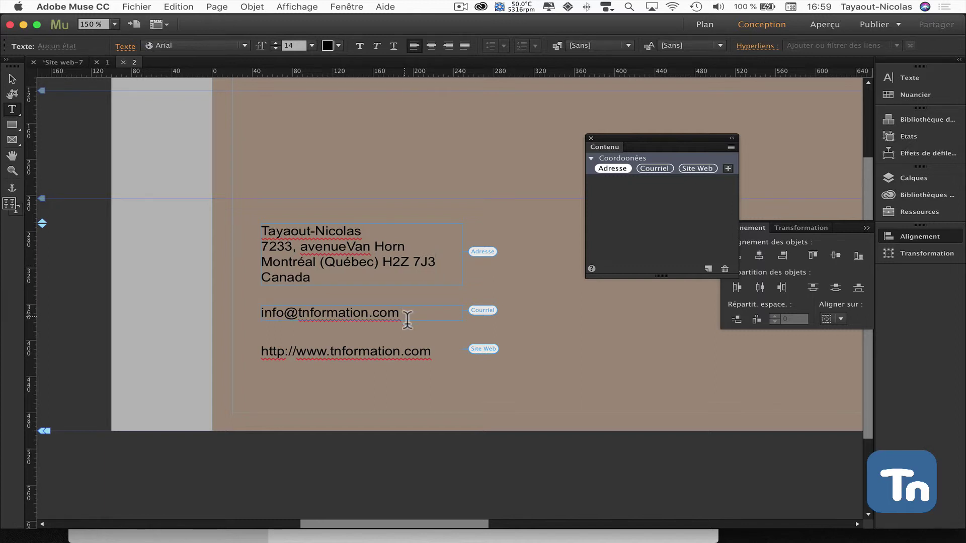
Paste the new e-mail address over the old one in the page 2 email block
{"action": "left_click_drag", "start_coordinate": [408, 319], "coordinate": [260, 322]}
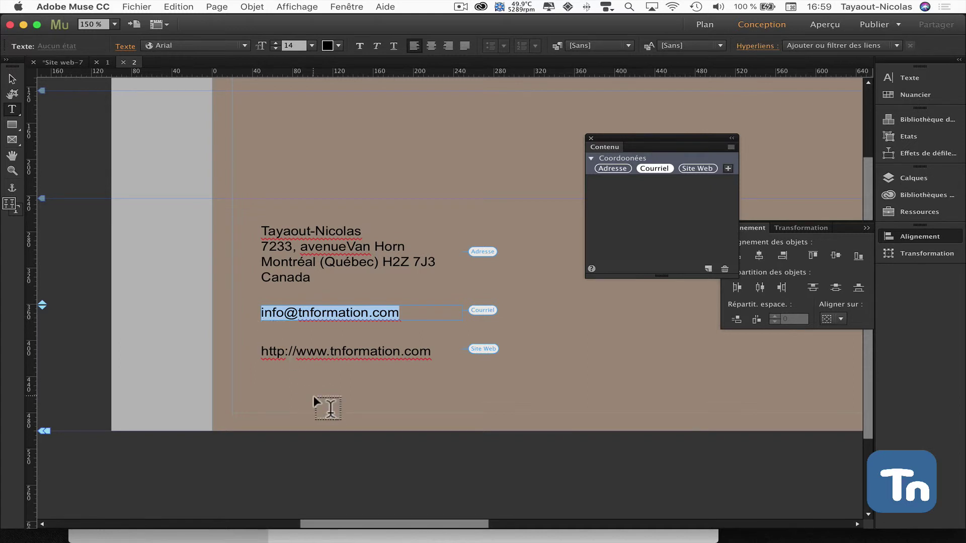
{"action": "scroll", "coordinate": [313, 396], "scroll_direction": "left", "scroll_amount": 5}
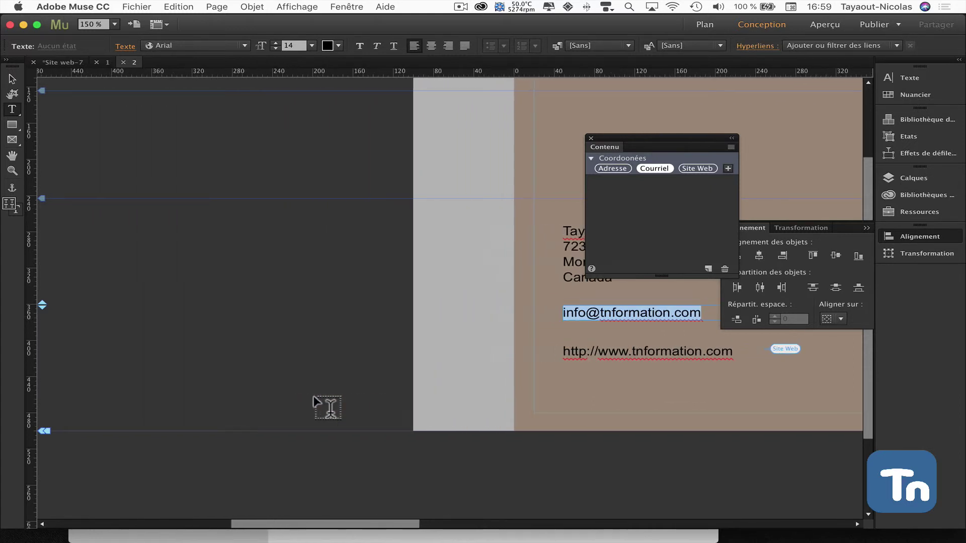
{"action": "scroll", "coordinate": [313, 396], "scroll_direction": "right", "scroll_amount": 5}
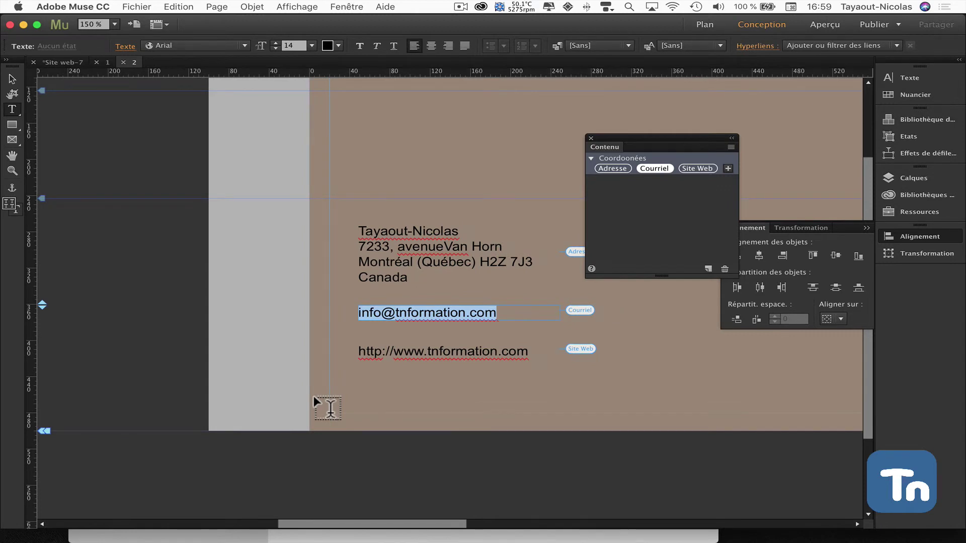
{"action": "key", "text": "super+v"}
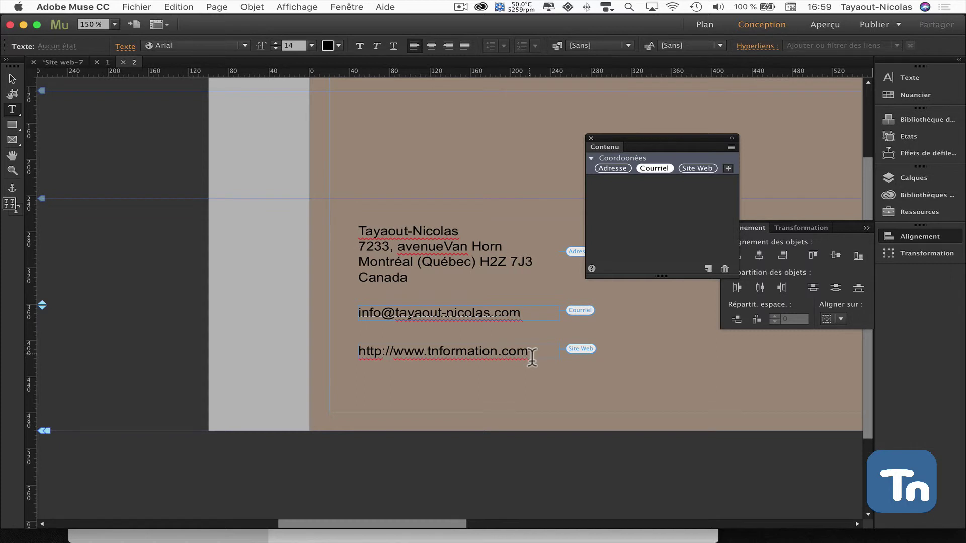
Replace the old web address with the pasted new website URL
{"action": "left_click_drag", "start_coordinate": [529, 355], "coordinate": [316, 356]}
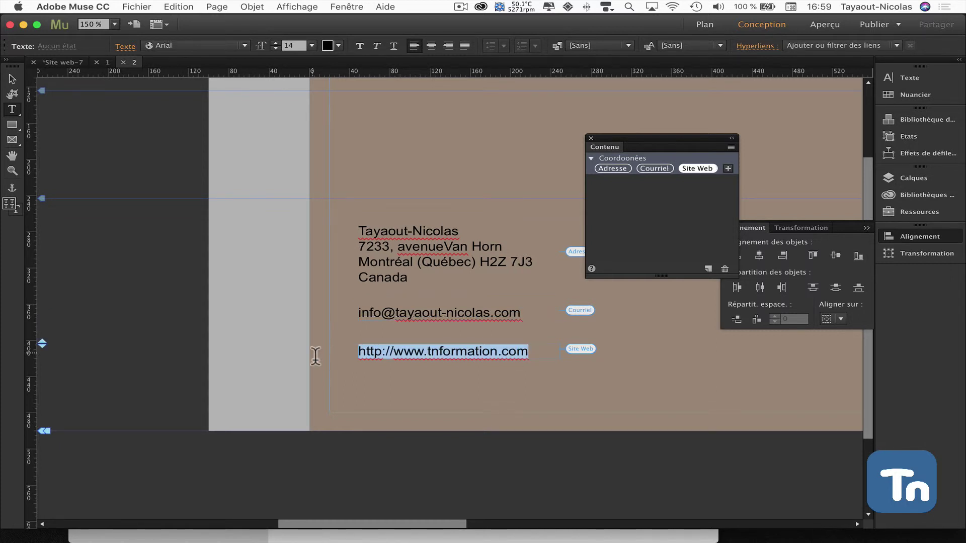
{"action": "key", "text": "BackSpace"}
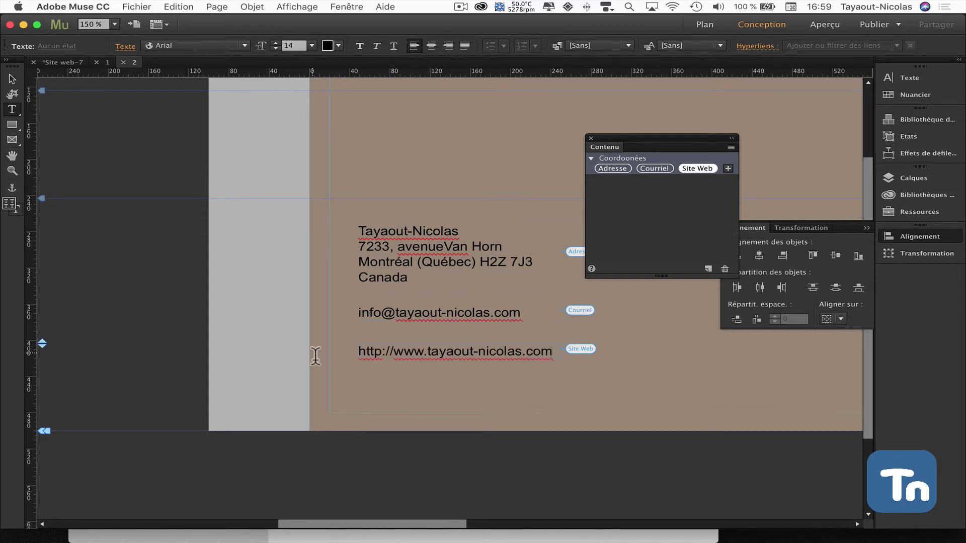
{"action": "scroll", "coordinate": [316, 356], "scroll_direction": "left", "scroll_amount": 1}
{"action": "scroll", "coordinate": [315, 356], "scroll_direction": "right", "scroll_amount": 5}
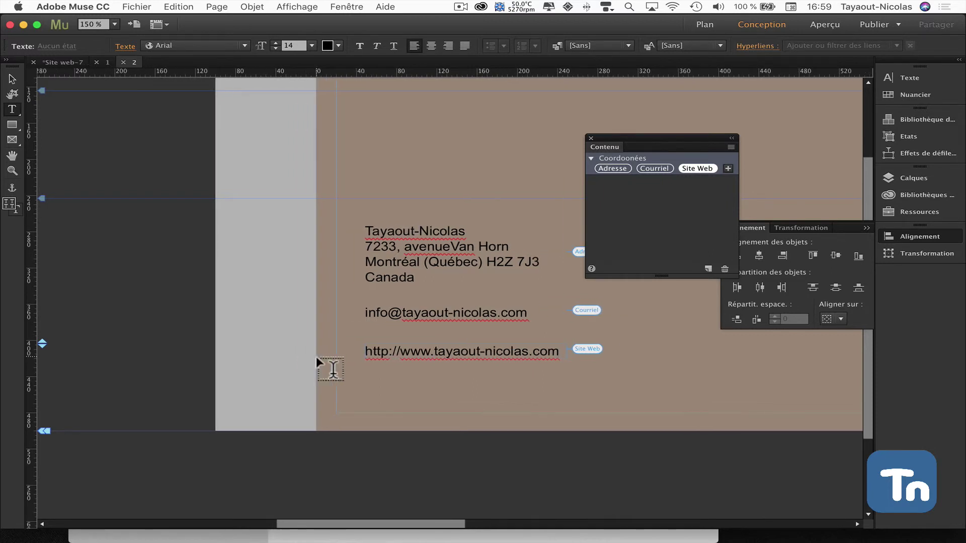
On page 1, drag another Adresse copy from the Contenu panel into the upper middle of the page
{"action": "left_click", "coordinate": [108, 63]}
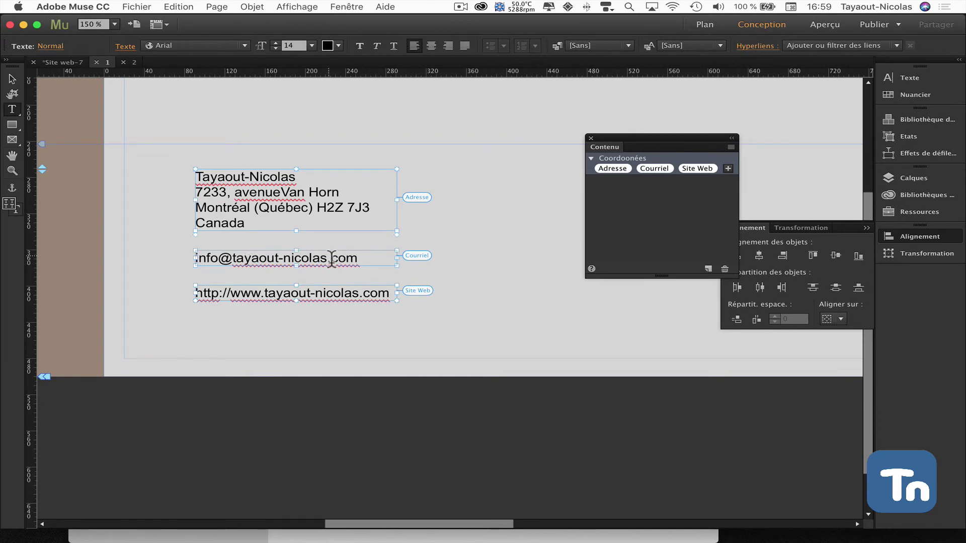
{"action": "scroll", "coordinate": [274, 101], "scroll_direction": "right", "scroll_amount": 1}
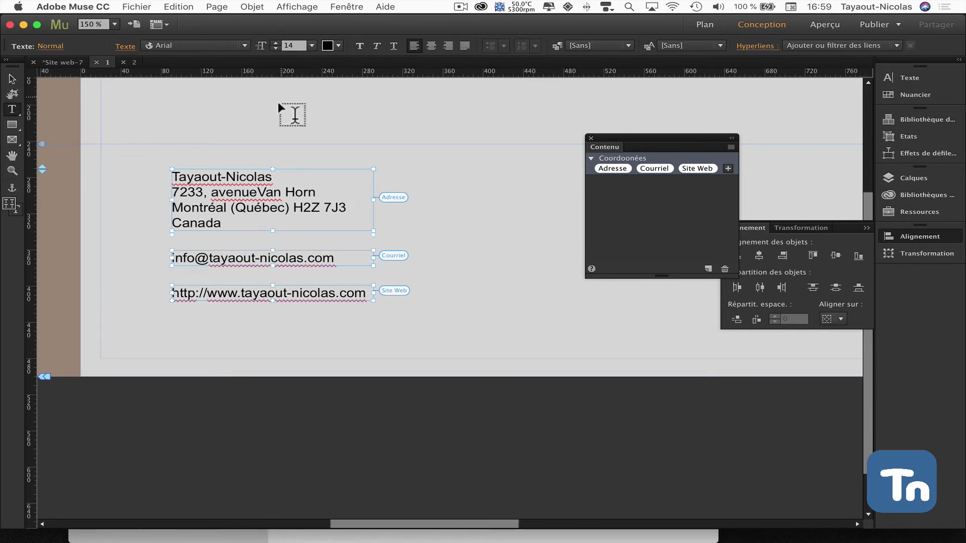
{"action": "scroll", "coordinate": [272, 104], "scroll_direction": "right", "scroll_amount": 2}
{"action": "scroll", "coordinate": [272, 104], "scroll_direction": "up", "scroll_amount": 7}
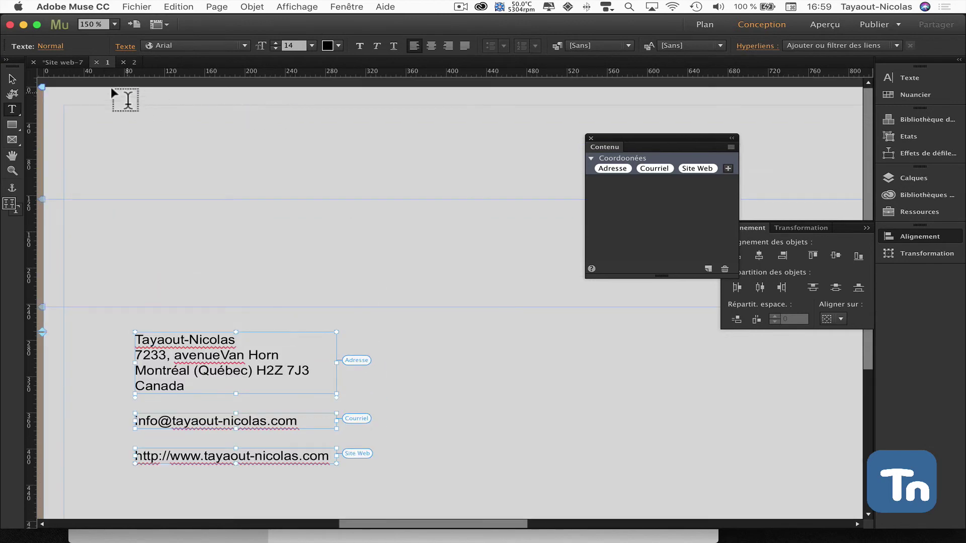
{"action": "left_click", "coordinate": [12, 79]}
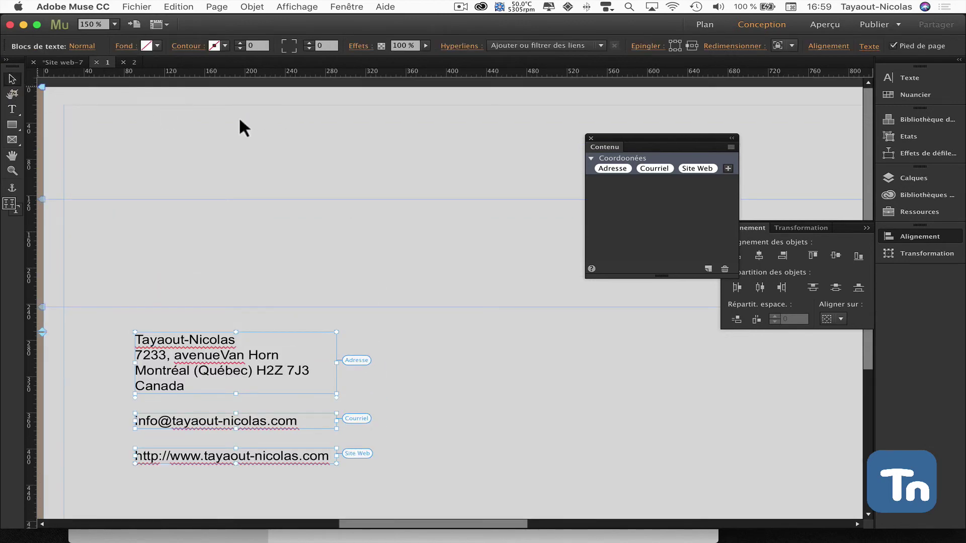
{"action": "left_click_drag", "start_coordinate": [612, 169], "coordinate": [302, 220]}
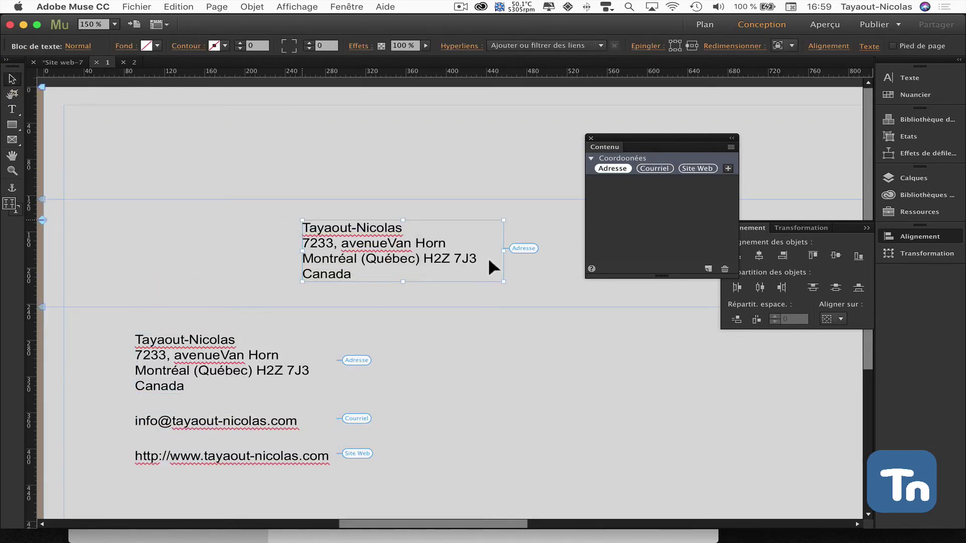
Insert the missing space after 'avenue' in the new address block and go back to page 2
{"action": "double_click", "coordinate": [395, 257]}
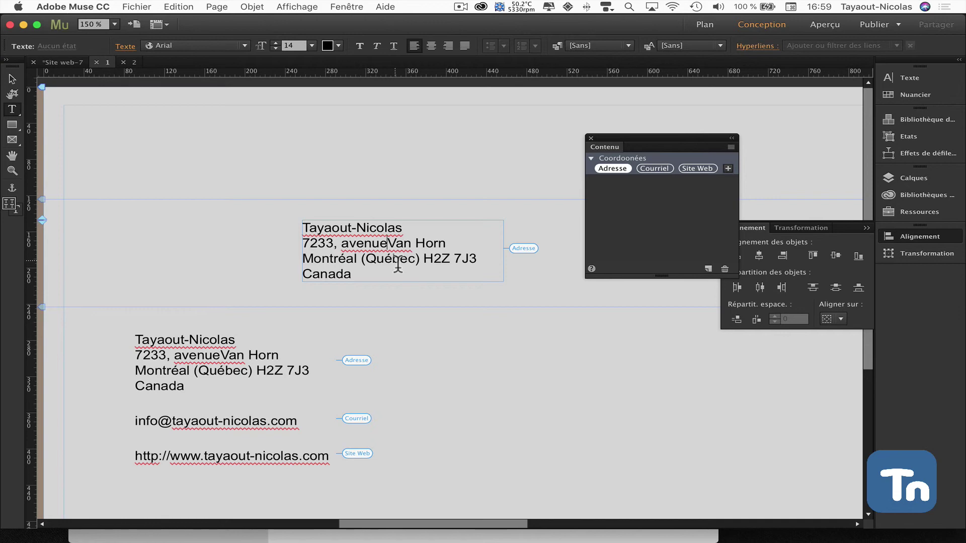
{"action": "left_click", "coordinate": [221, 355]}
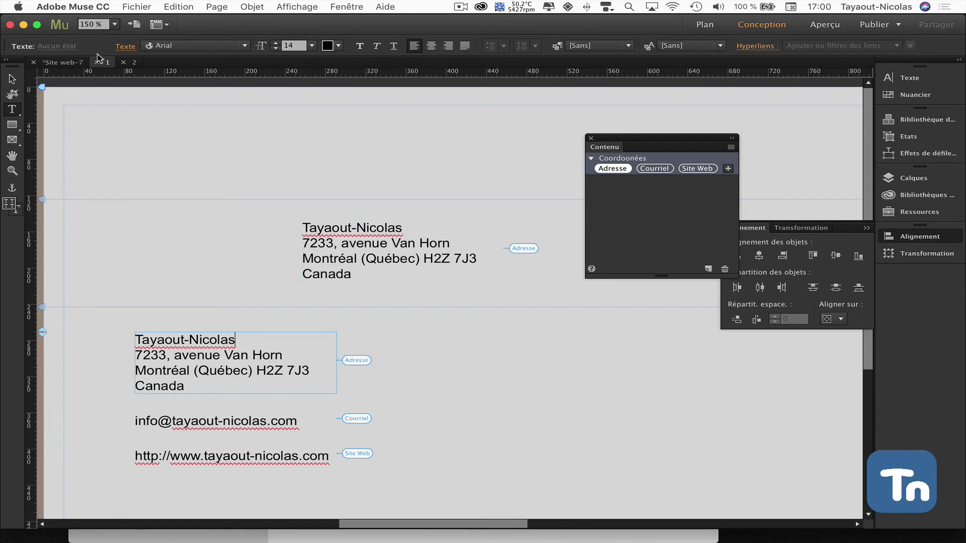
{"action": "left_click", "coordinate": [134, 62]}
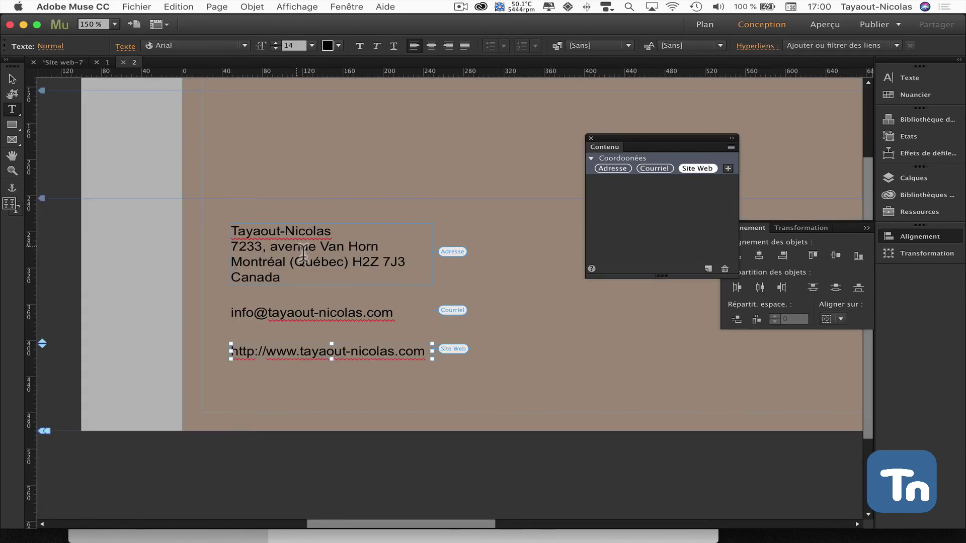